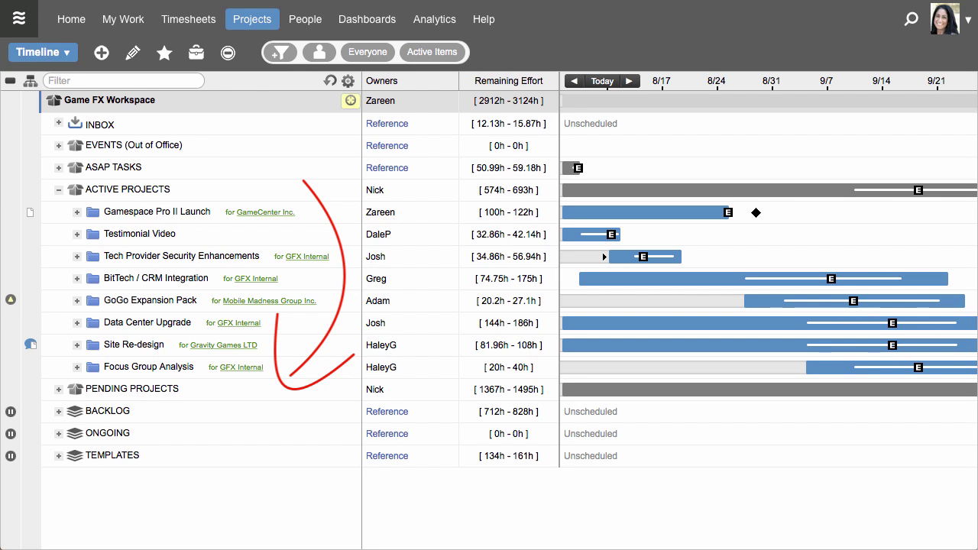
- Drag Data Center Upgrade to the top of Active Projects, refresh the schedule, and expand it
{"action": "left_click", "coordinate": [113, 321]}
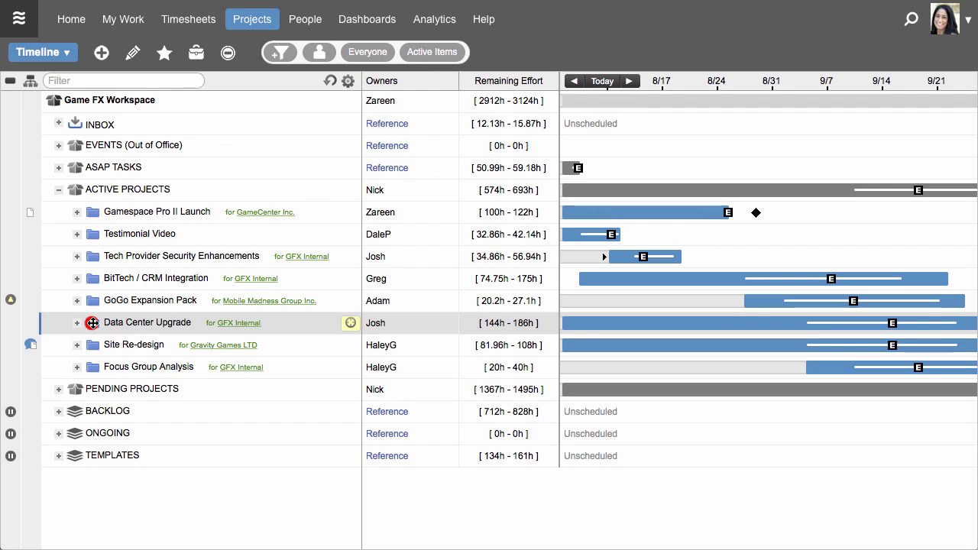
{"action": "left_click_drag", "start_coordinate": [91, 322], "coordinate": [97, 208]}
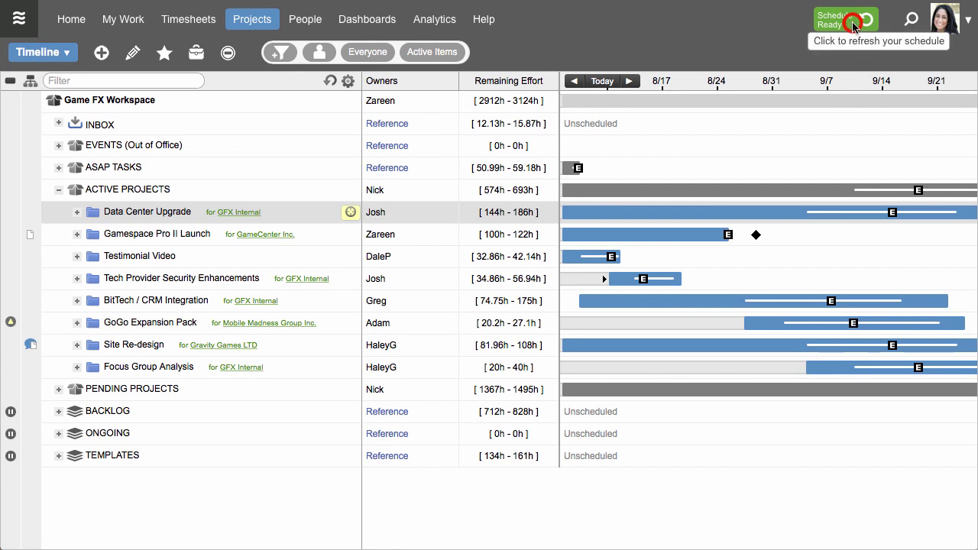
{"action": "left_click", "coordinate": [854, 28]}
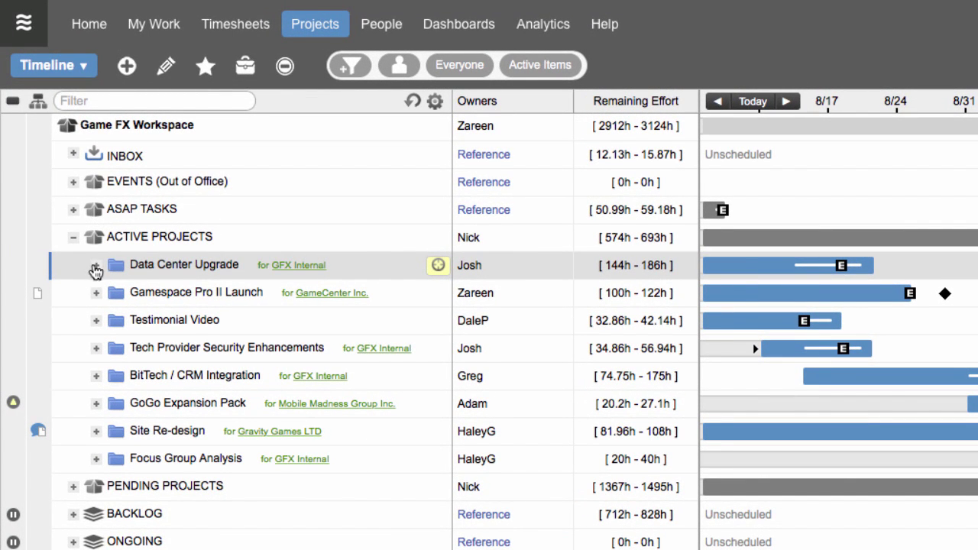
{"action": "left_click", "coordinate": [95, 267]}
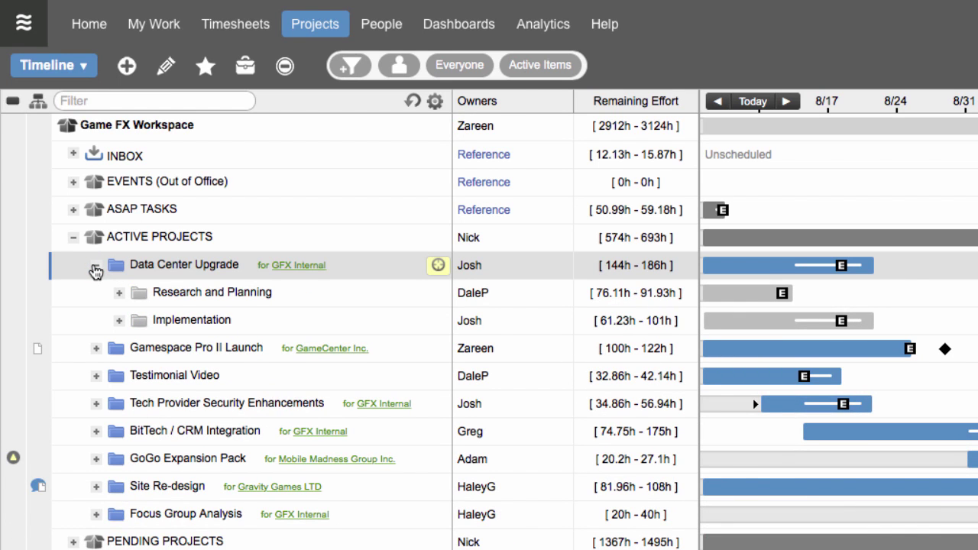
- Expand Research and Planning, then select Inventory of hardware, Server Warranty Renewal, Stack Exchange Strategy Meeting and INBOX
{"action": "left_click", "coordinate": [87, 295]}
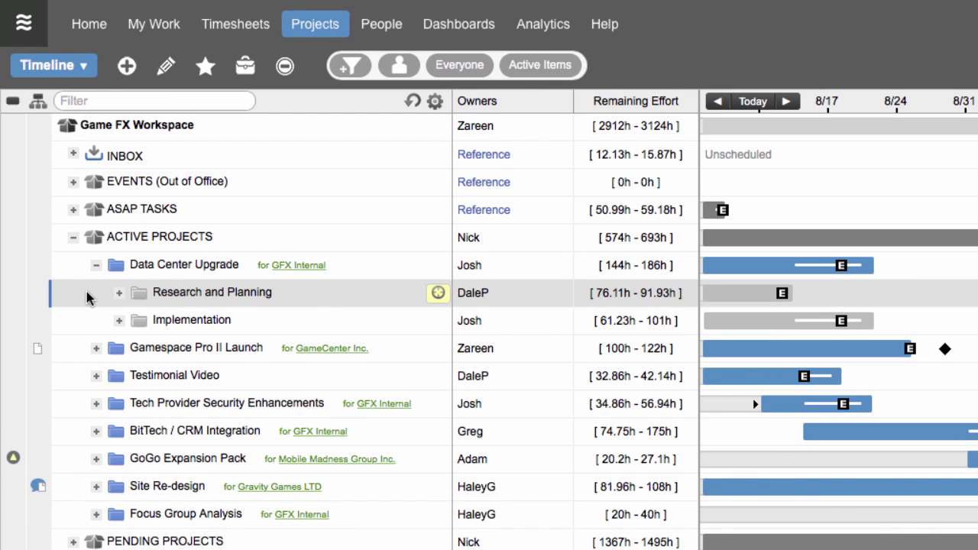
{"action": "left_click", "coordinate": [118, 293]}
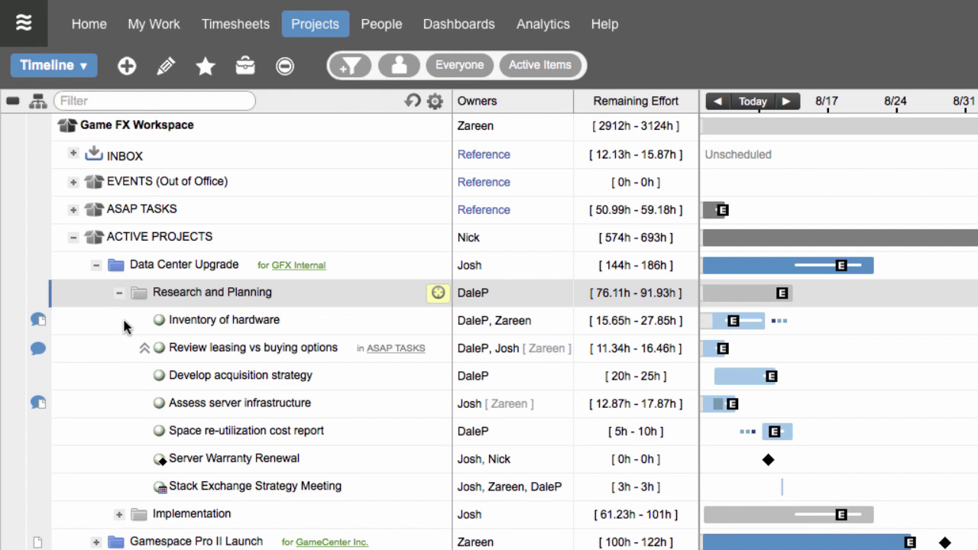
{"action": "left_click", "coordinate": [128, 321]}
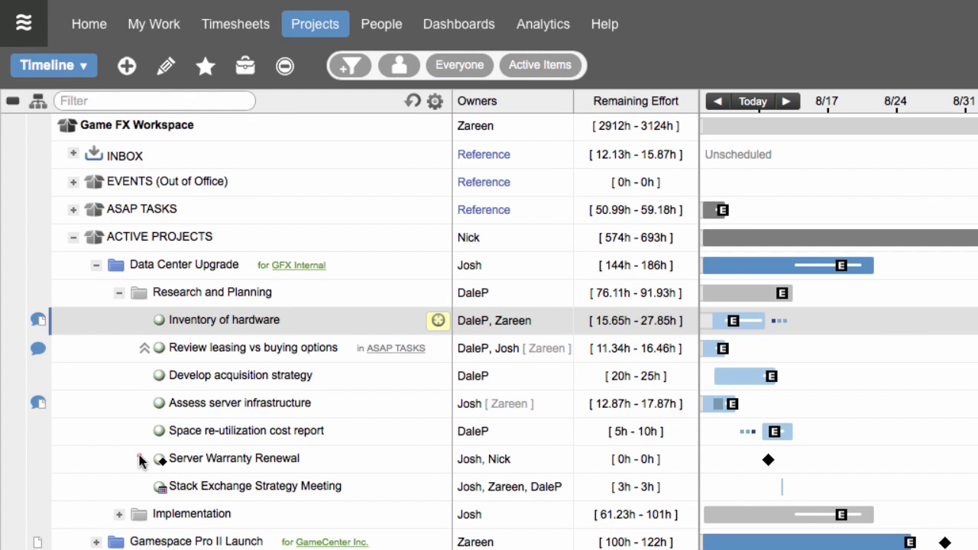
{"action": "left_click", "coordinate": [140, 459]}
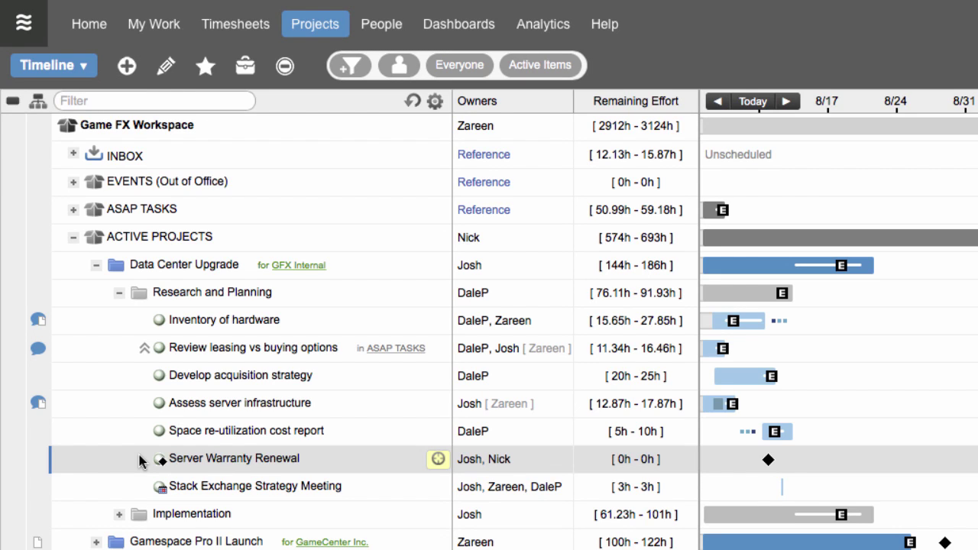
{"action": "left_click", "coordinate": [140, 485]}
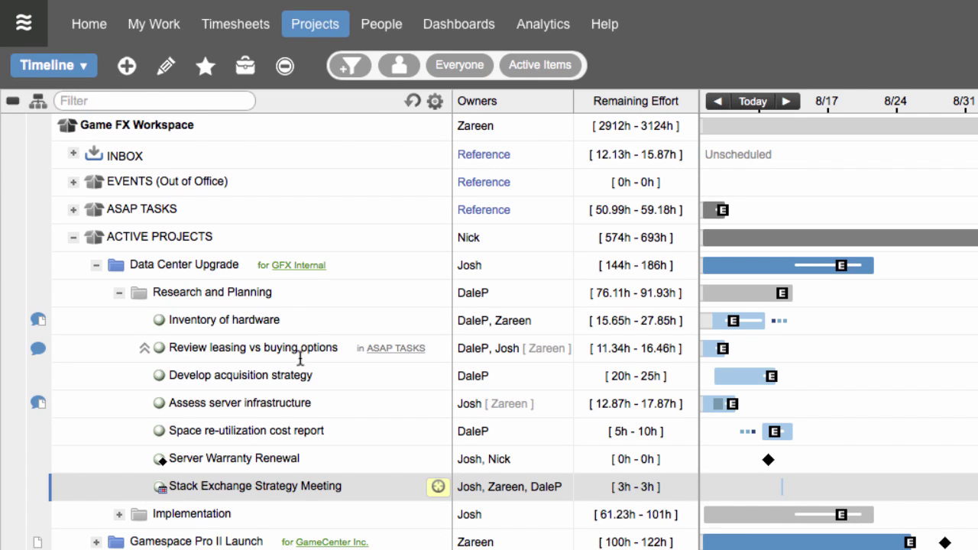
{"action": "left_click", "coordinate": [193, 157]}
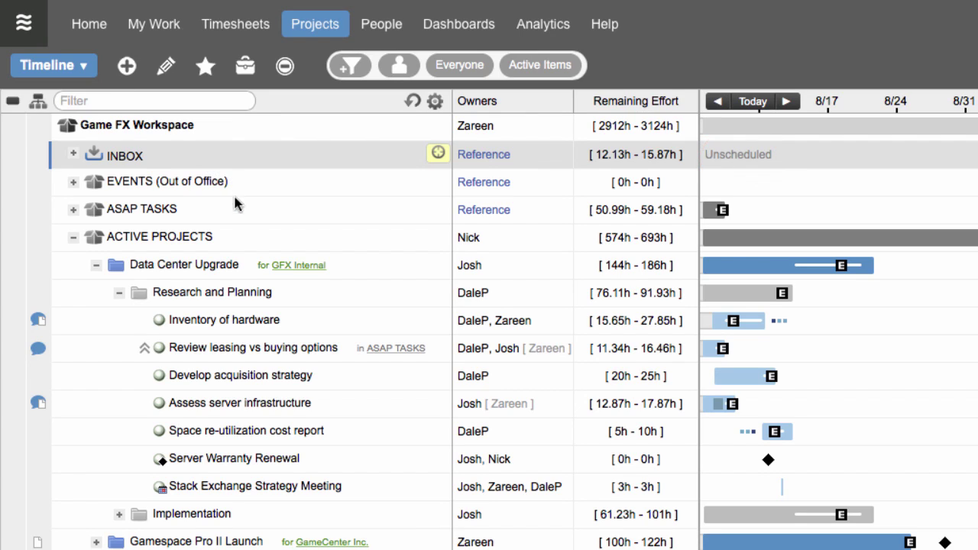
{"action": "left_click", "coordinate": [231, 238]}
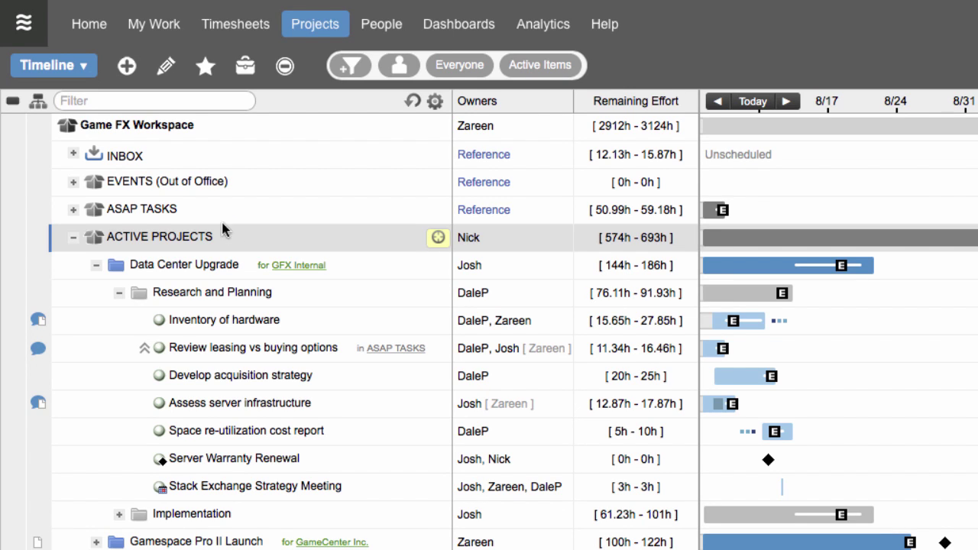
{"action": "left_click", "coordinate": [196, 212]}
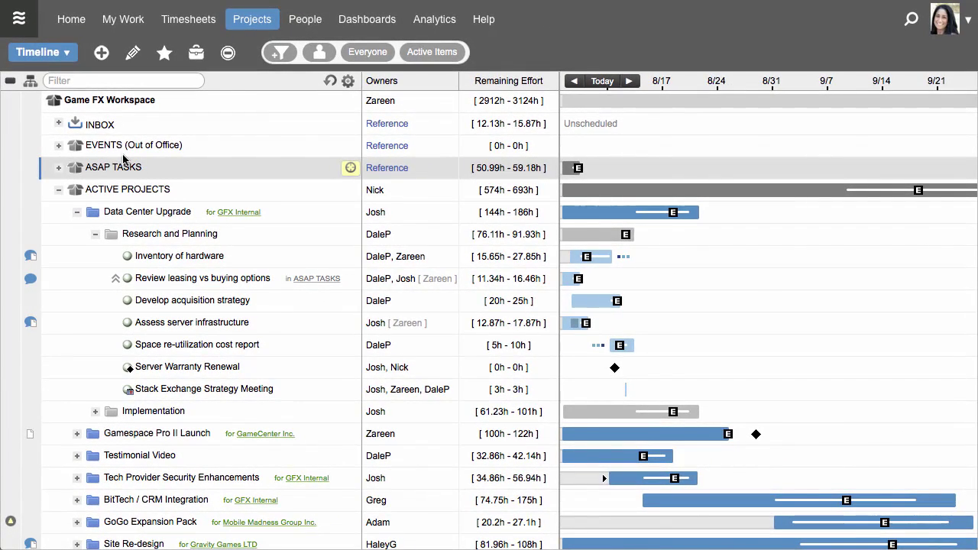
- Preview the Baseline view, switch back to Timeline, and bring up the Add Items type list
{"action": "left_click", "coordinate": [67, 53]}
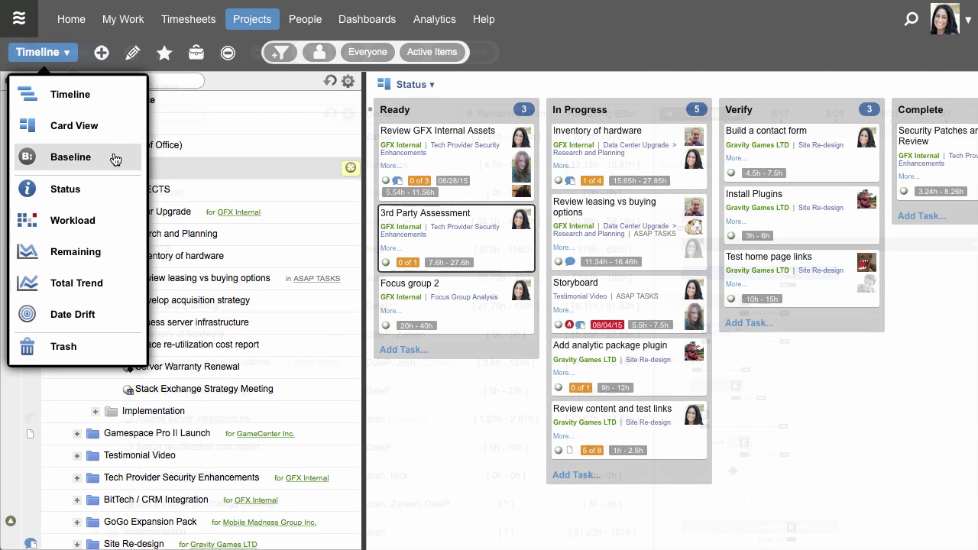
{"action": "left_click", "coordinate": [114, 157]}
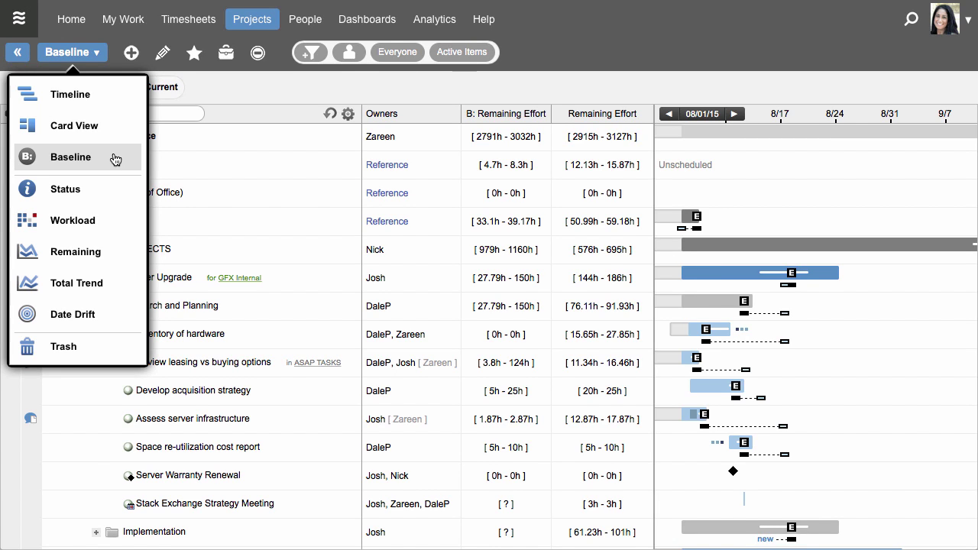
{"action": "left_click", "coordinate": [114, 159]}
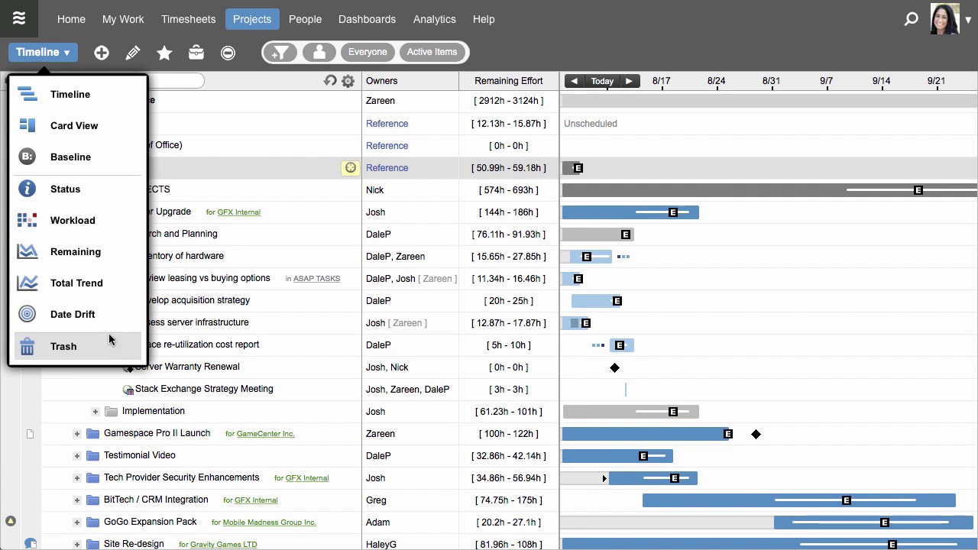
{"action": "left_click", "coordinate": [86, 65]}
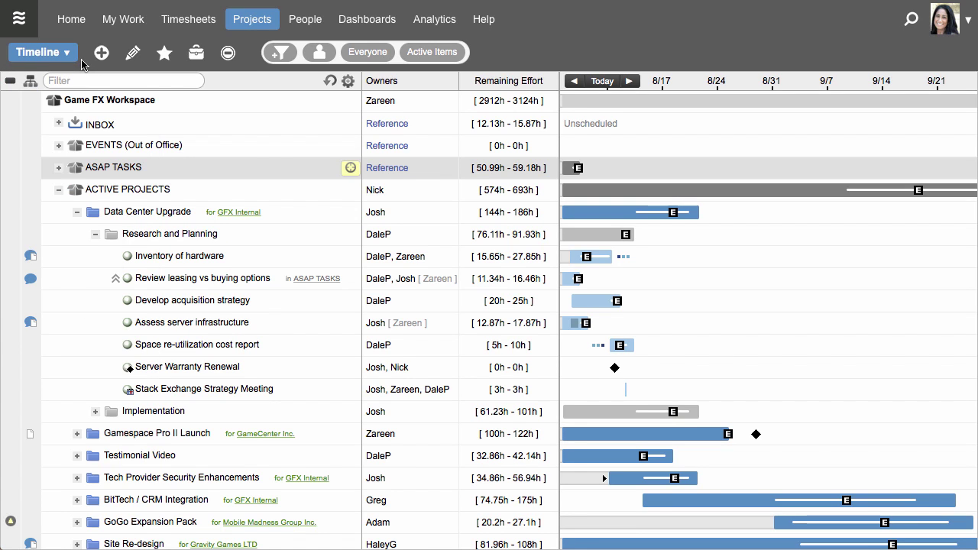
{"action": "left_click", "coordinate": [104, 55]}
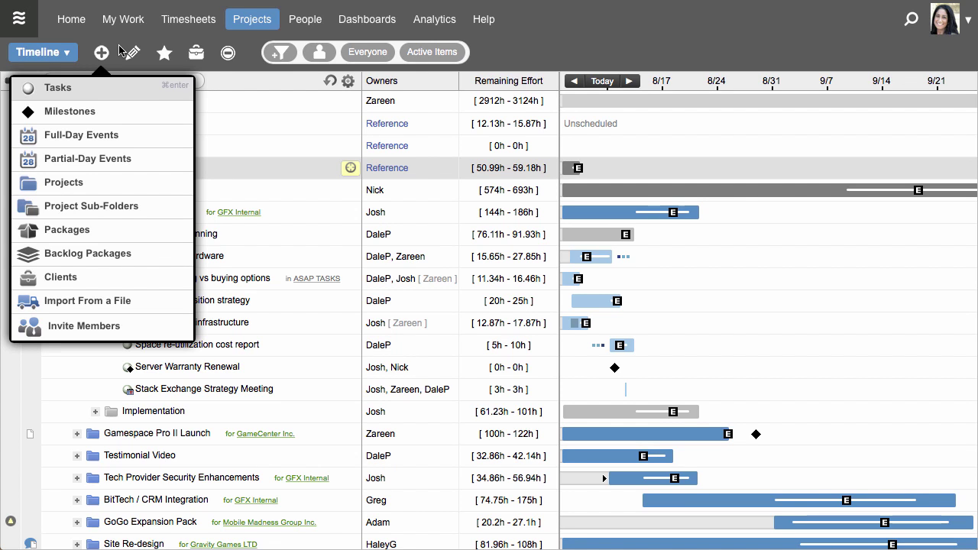
- Close the Add Items list, then view the Edit menu's item actions and close it
{"action": "left_click", "coordinate": [120, 51]}
{"action": "left_click", "coordinate": [131, 51]}
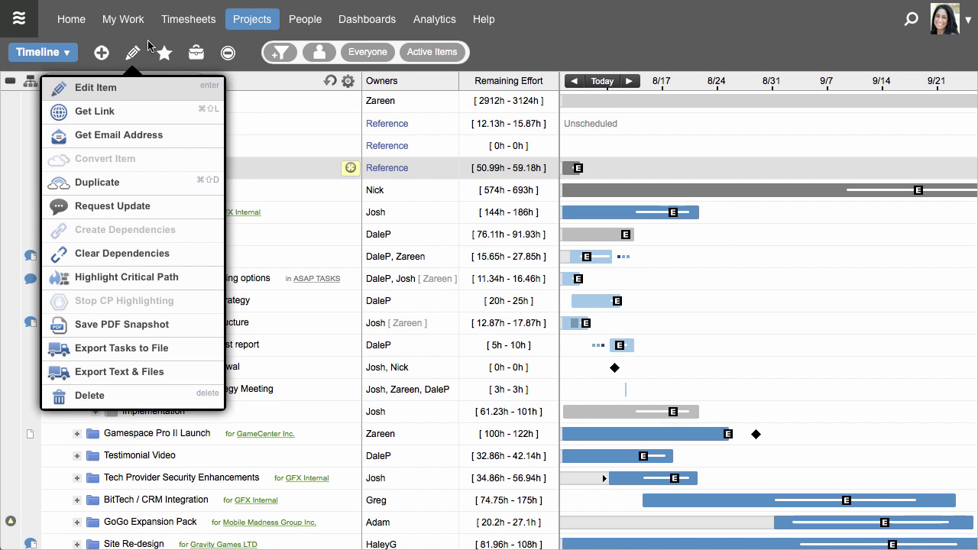
{"action": "left_click", "coordinate": [149, 46]}
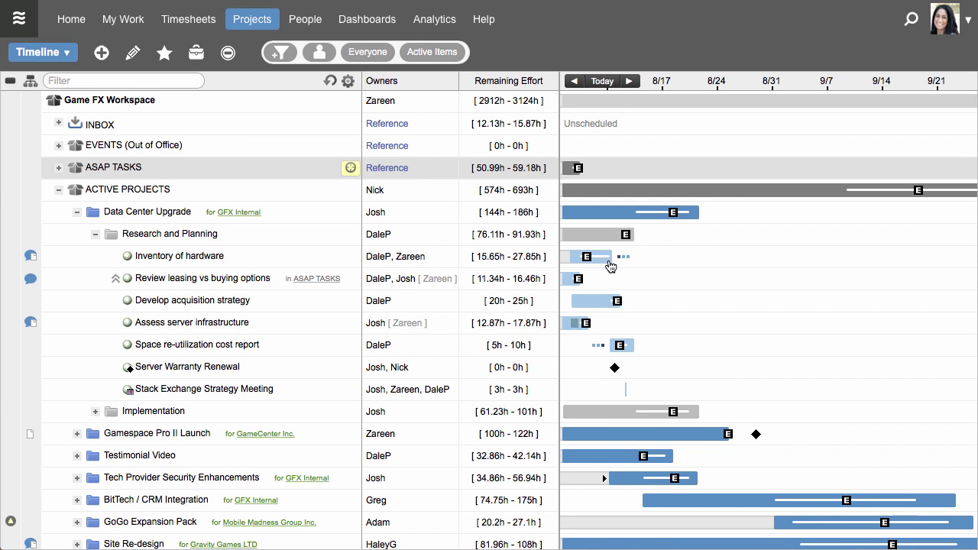
- Show Inventory of hardware's schedule details (21.75h remaining, 08/07/15 finish), then its full task details
{"action": "mouse_move", "coordinate": [589, 260]}
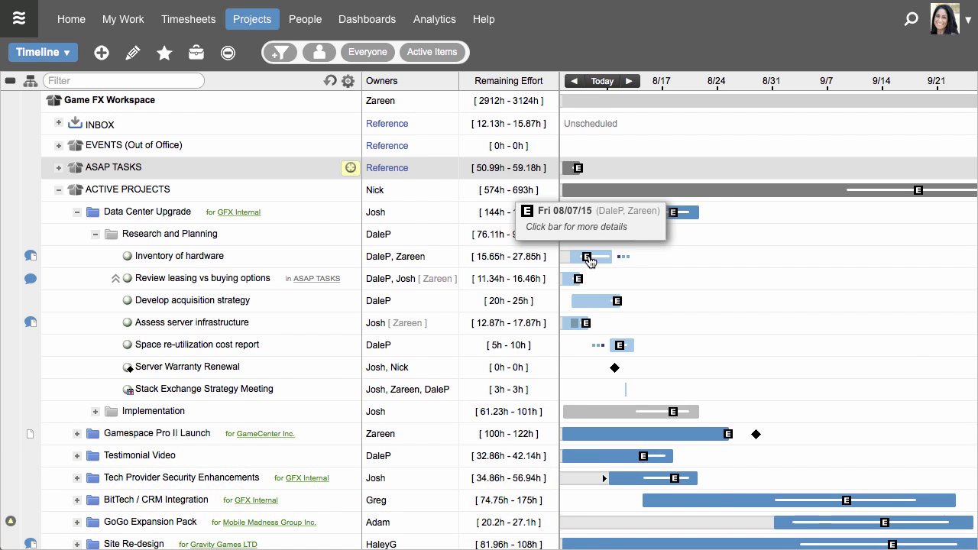
{"action": "left_click", "coordinate": [589, 259]}
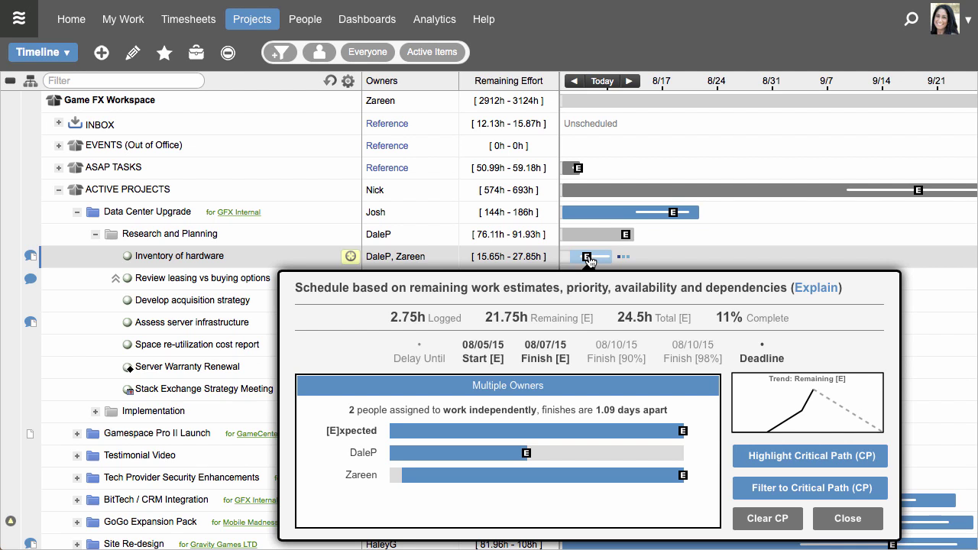
{"action": "left_click", "coordinate": [241, 256]}
{"action": "left_click", "coordinate": [240, 256]}
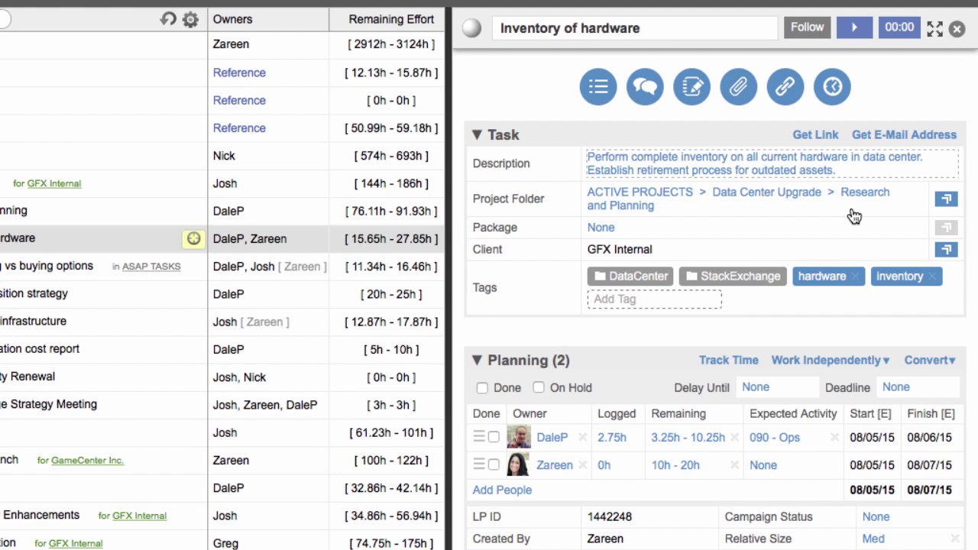
- Scroll the Inventory of hardware panel past Planning and Checklist down to Comments
{"action": "scroll", "coordinate": [854, 217], "scroll_direction": "down", "scroll_amount": 5}
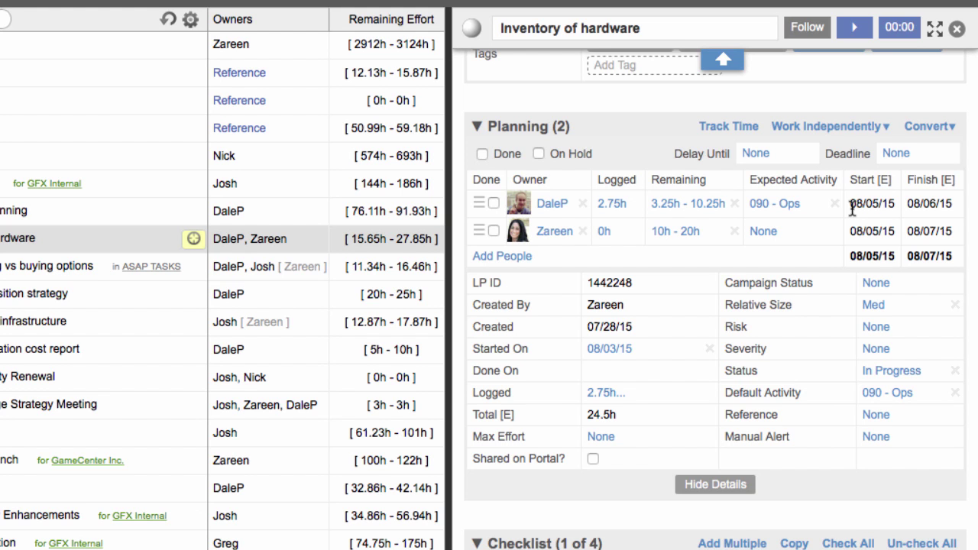
{"action": "scroll", "coordinate": [852, 210], "scroll_direction": "down", "scroll_amount": 5}
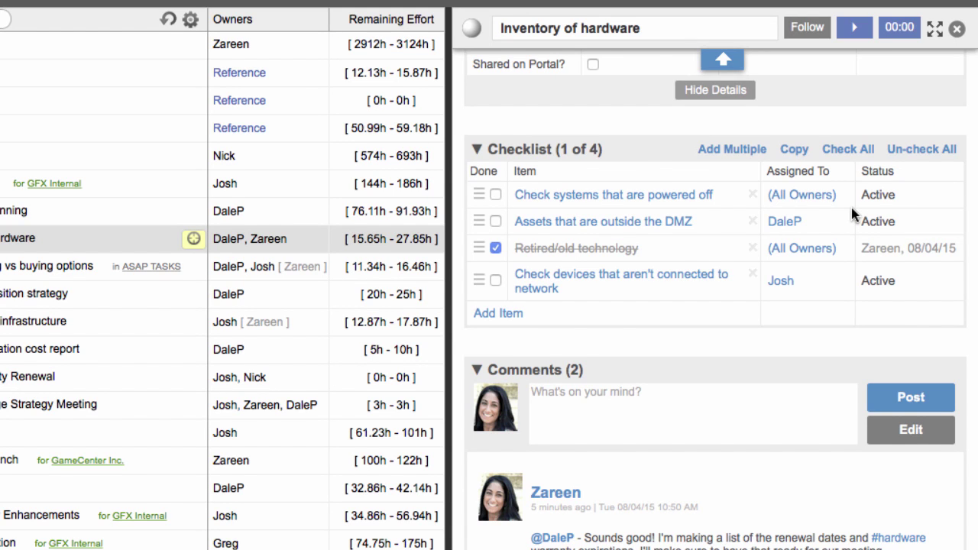
{"action": "scroll", "coordinate": [853, 215], "scroll_direction": "down", "scroll_amount": 4}
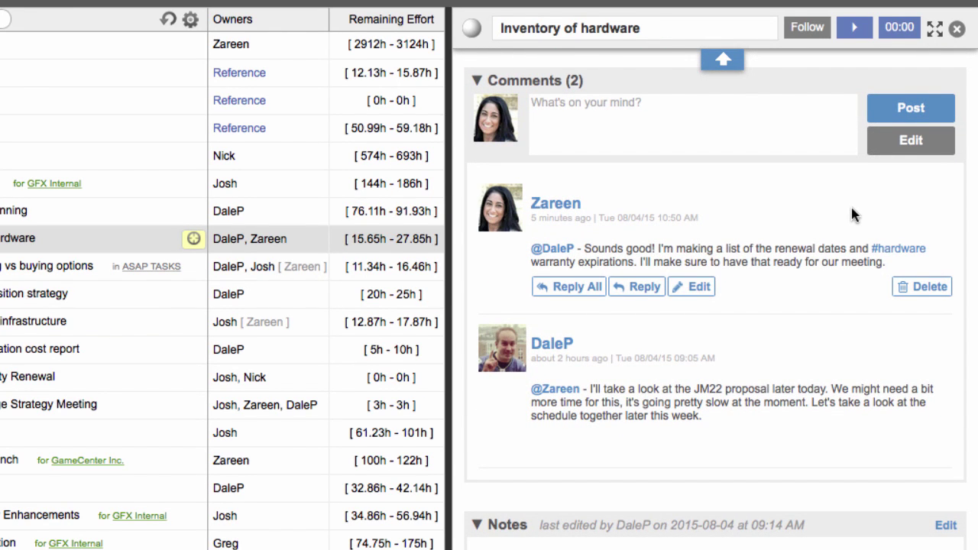
{"action": "scroll", "coordinate": [852, 214], "scroll_direction": "down", "scroll_amount": 5}
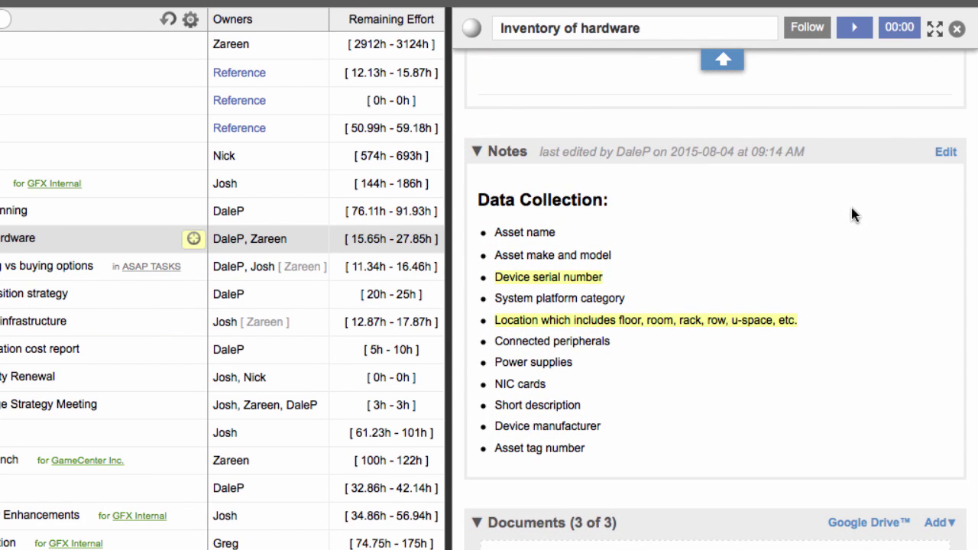
- Scroll past Notes, Documents, Links and Dependencies and show the task's estimation and tracking history
{"action": "scroll", "coordinate": [852, 215], "scroll_direction": "down", "scroll_amount": 5}
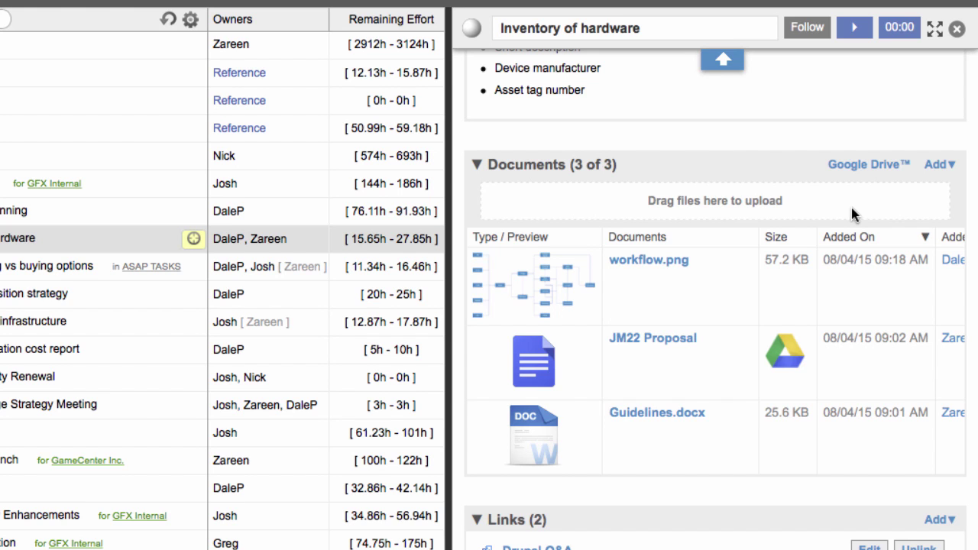
{"action": "scroll", "coordinate": [853, 214], "scroll_direction": "down", "scroll_amount": 5}
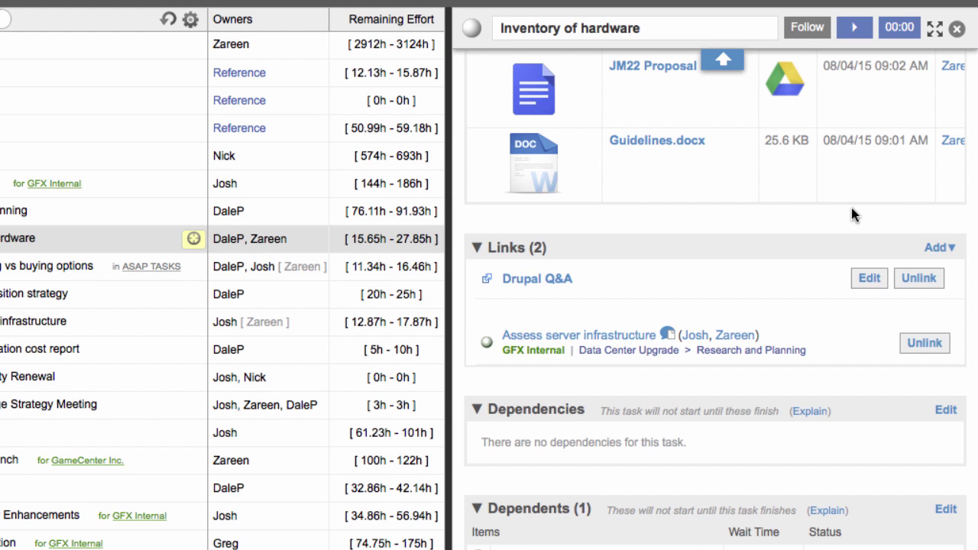
{"action": "scroll", "coordinate": [852, 211], "scroll_direction": "down", "scroll_amount": 5}
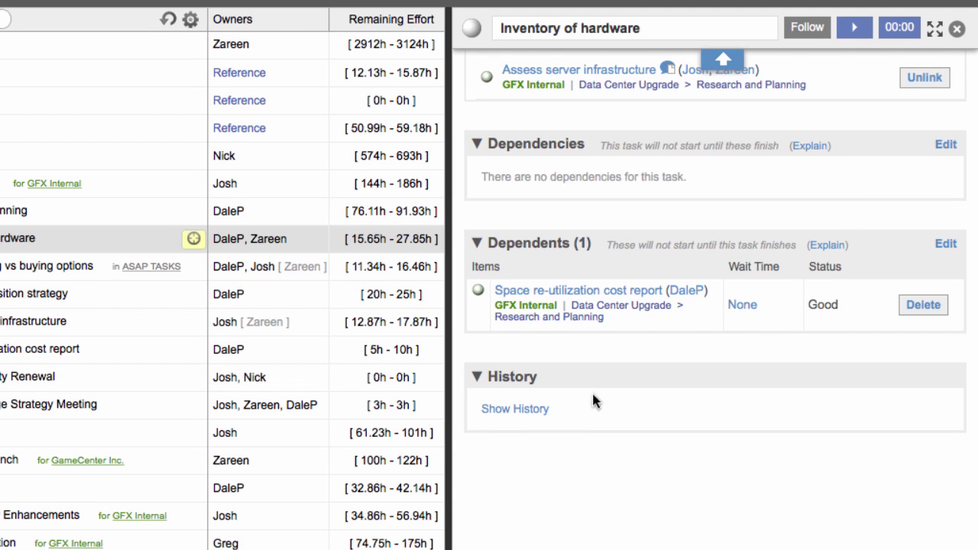
{"action": "left_click", "coordinate": [540, 409]}
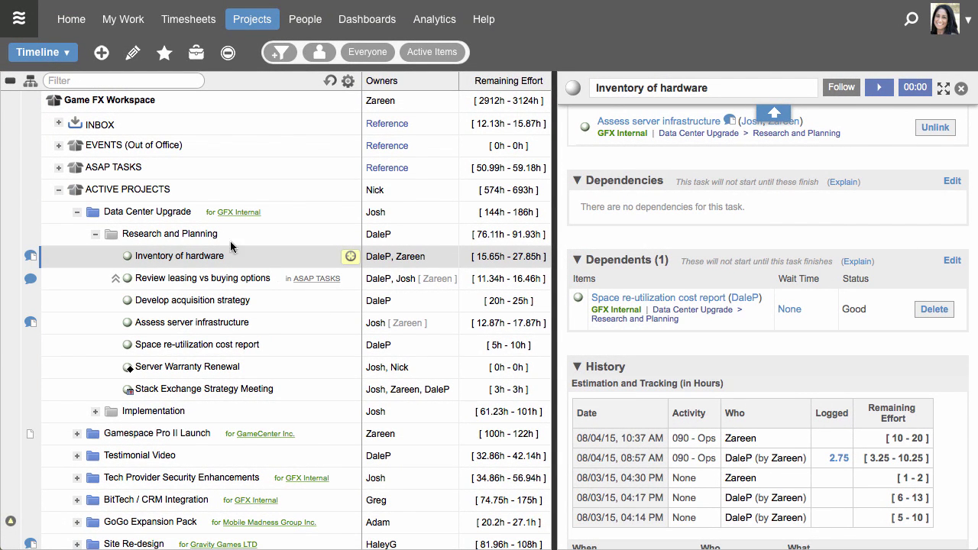
- Filter the Home activity feed to My Comments, then go to My Work's upcoming tasks
{"action": "left_click", "coordinate": [82, 24]}
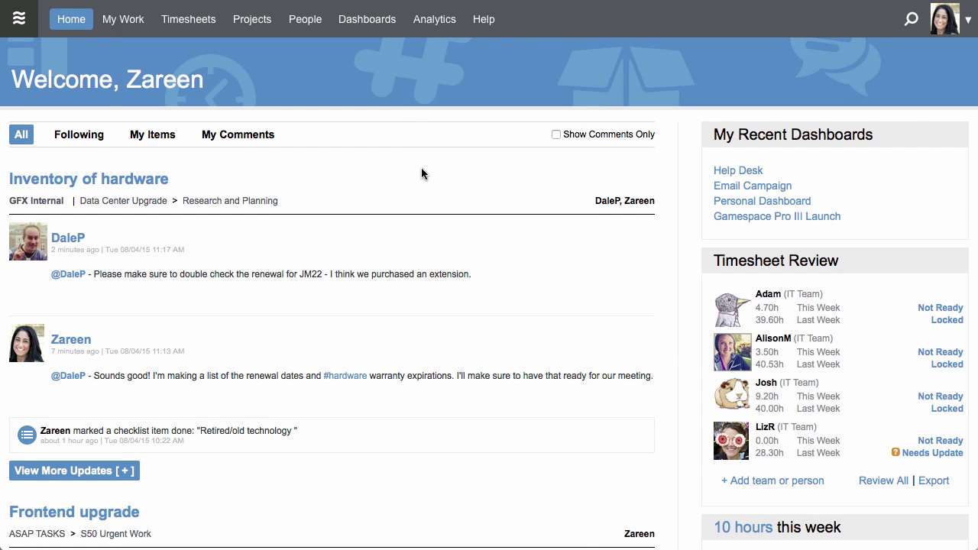
{"action": "scroll", "coordinate": [426, 167], "scroll_direction": "down", "scroll_amount": 7}
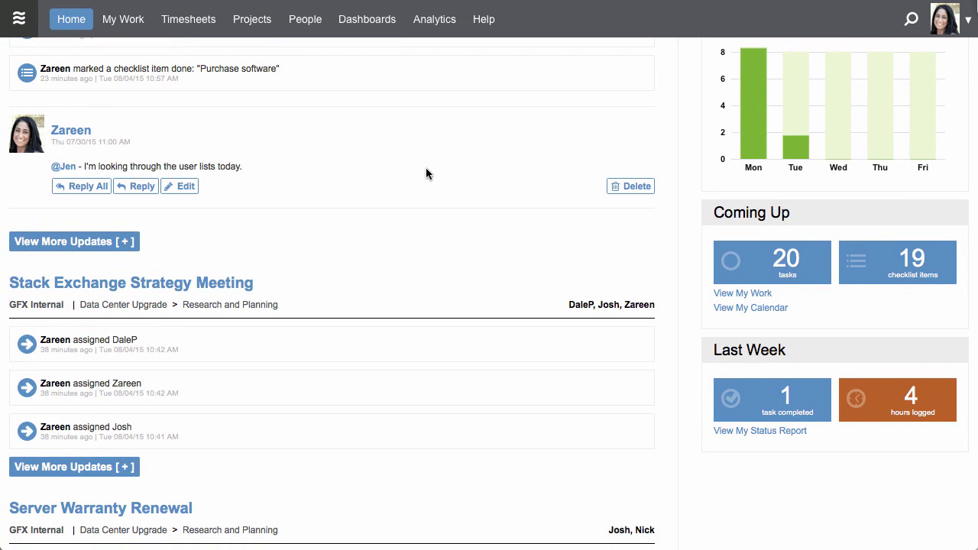
{"action": "scroll", "coordinate": [425, 168], "scroll_direction": "up", "scroll_amount": 7}
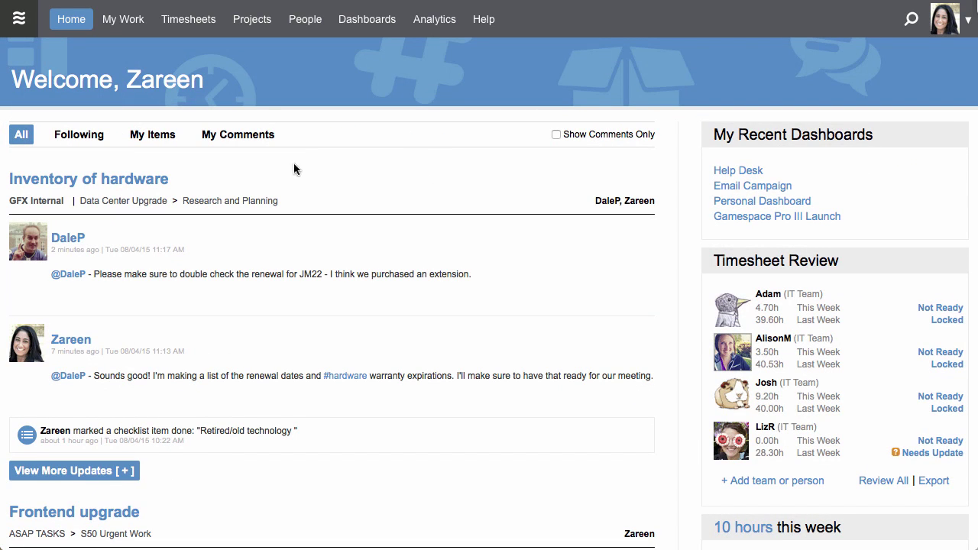
{"action": "left_click", "coordinate": [235, 141]}
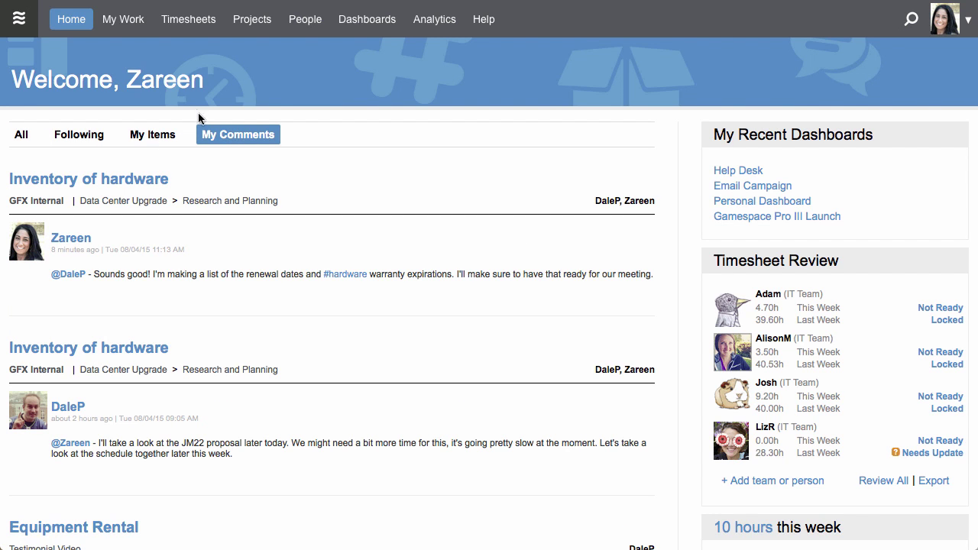
{"action": "left_click", "coordinate": [124, 24]}
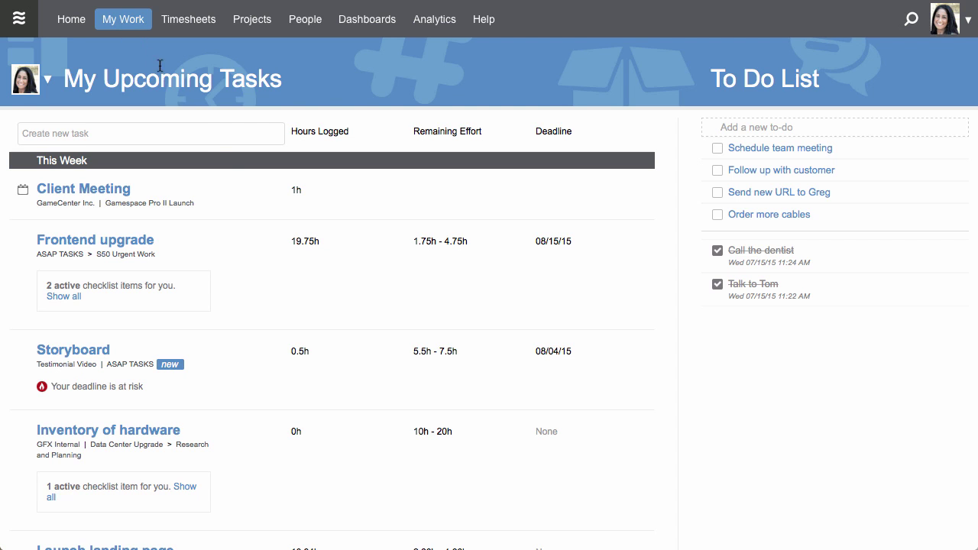
- Show all of Frontend upgrade's checklist, tick Purchase software as done, and open My Timesheet
{"action": "mouse_move", "coordinate": [255, 236]}
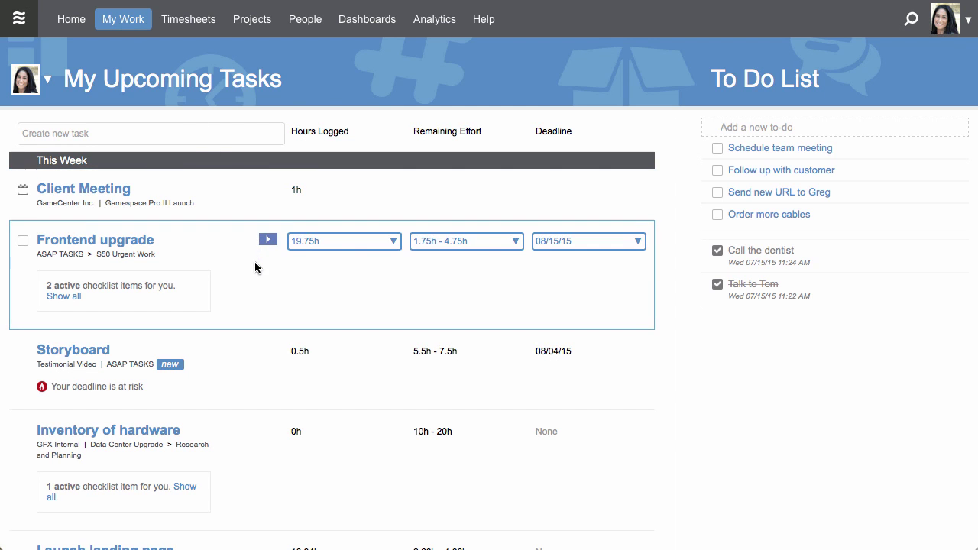
{"action": "mouse_move", "coordinate": [260, 358]}
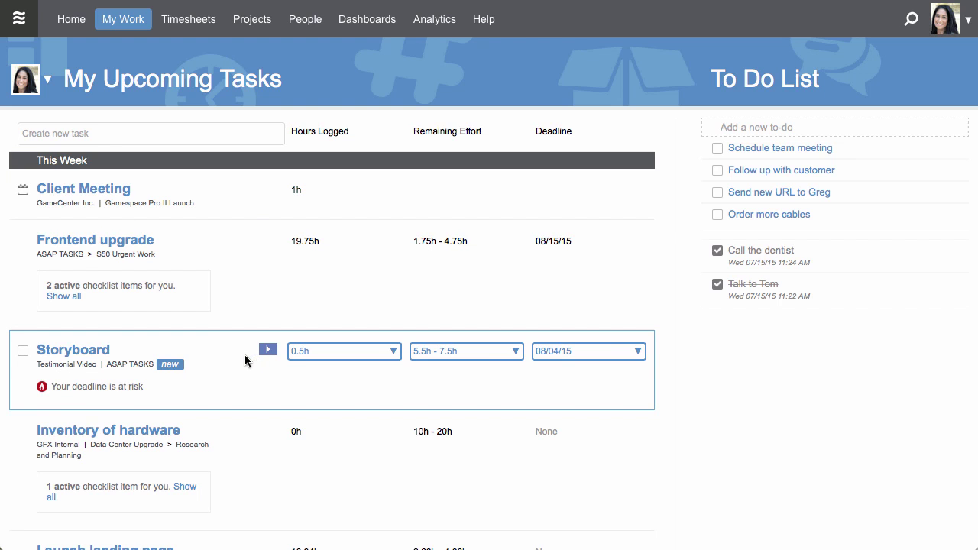
{"action": "mouse_move", "coordinate": [195, 314]}
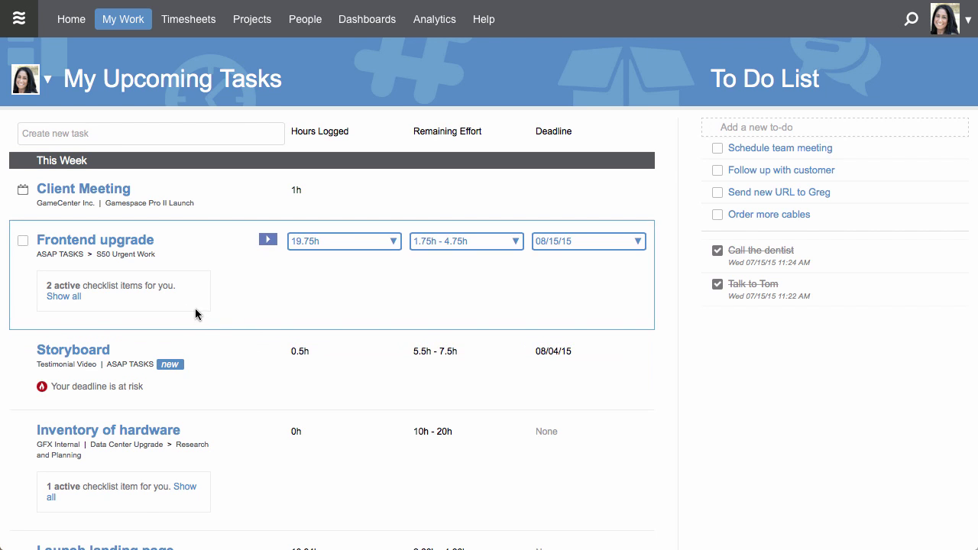
{"action": "left_click", "coordinate": [74, 297]}
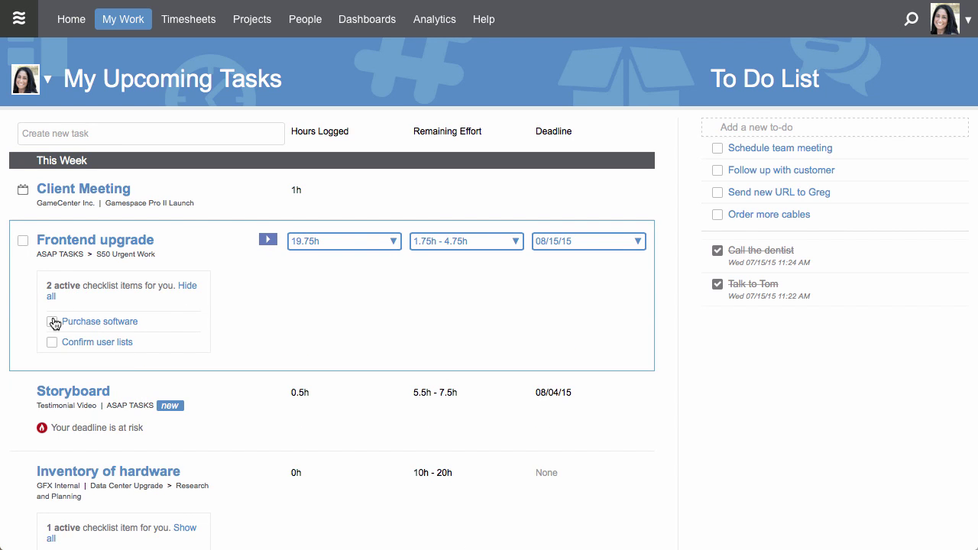
{"action": "left_click", "coordinate": [51, 322]}
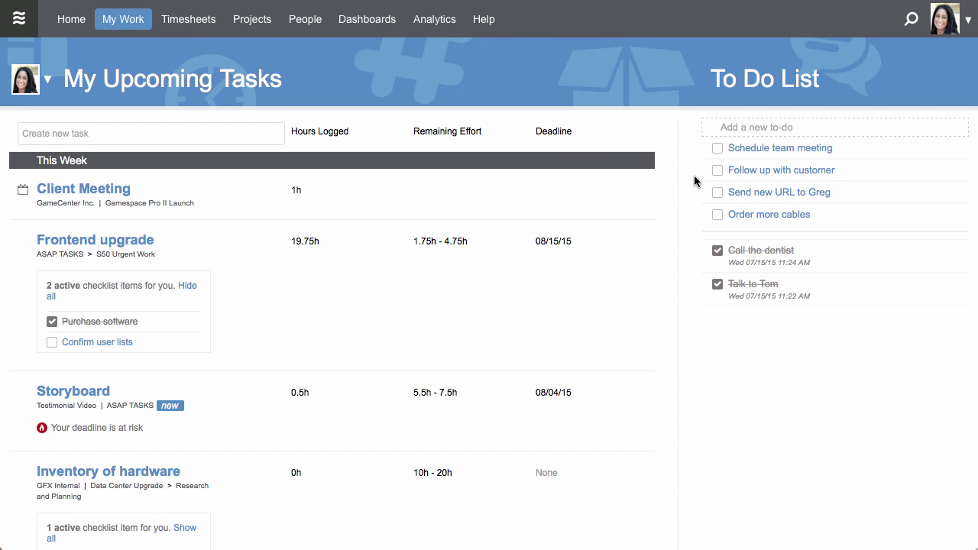
{"action": "left_click", "coordinate": [183, 21]}
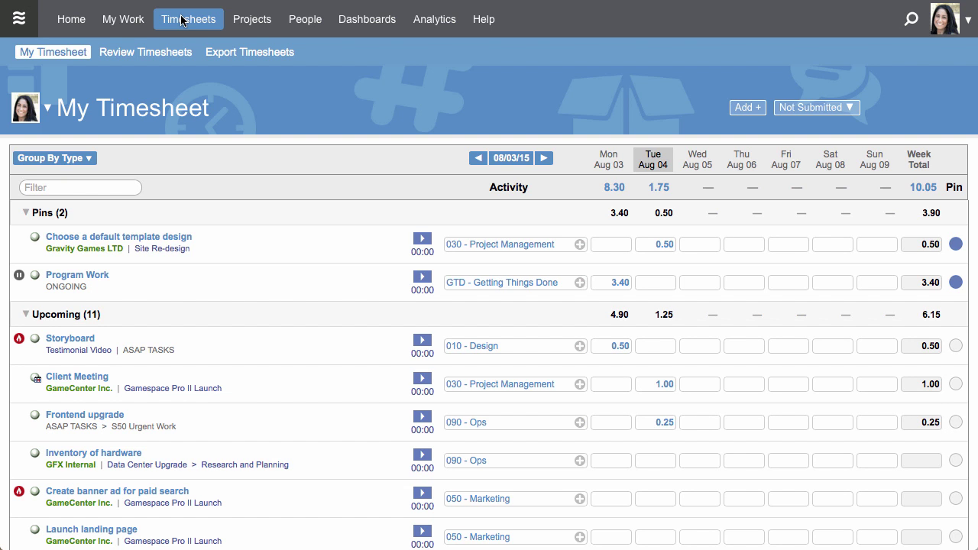
- Open the Workspace Members page listing the 11 members
{"action": "left_click", "coordinate": [310, 25]}
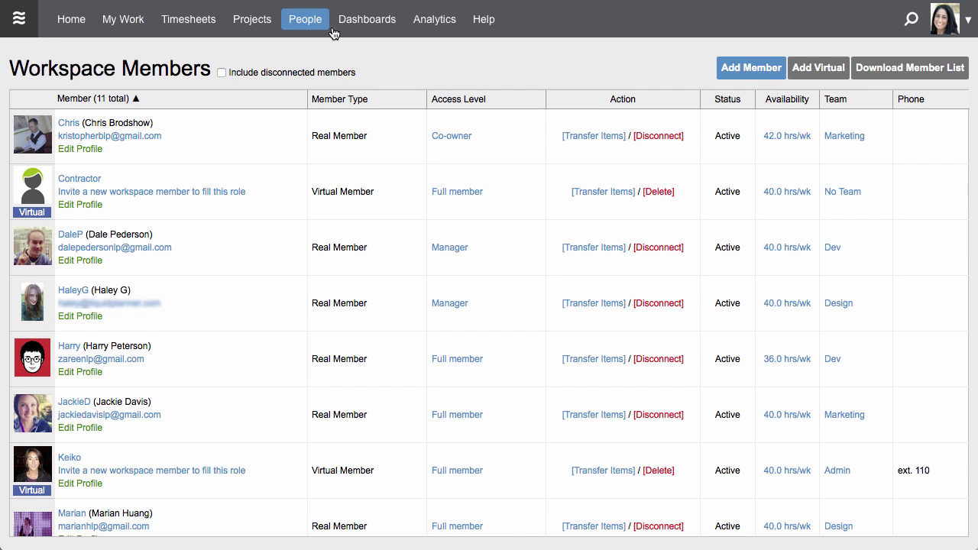
- Switch to the Help Desk dashboard with the GameFX IT Services widgets
{"action": "left_click", "coordinate": [381, 29]}
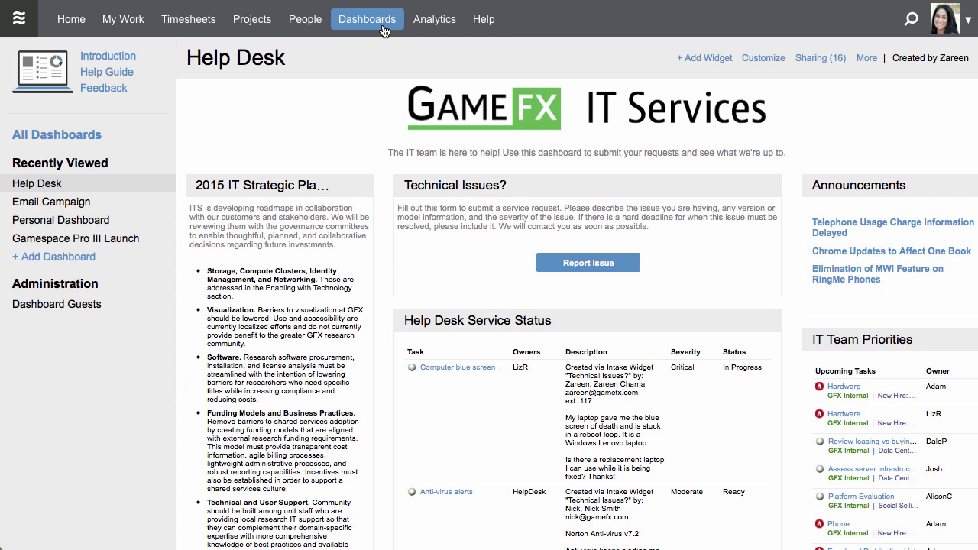
- Go to the Analytics Report Library listing the saved reports
{"action": "left_click", "coordinate": [448, 25]}
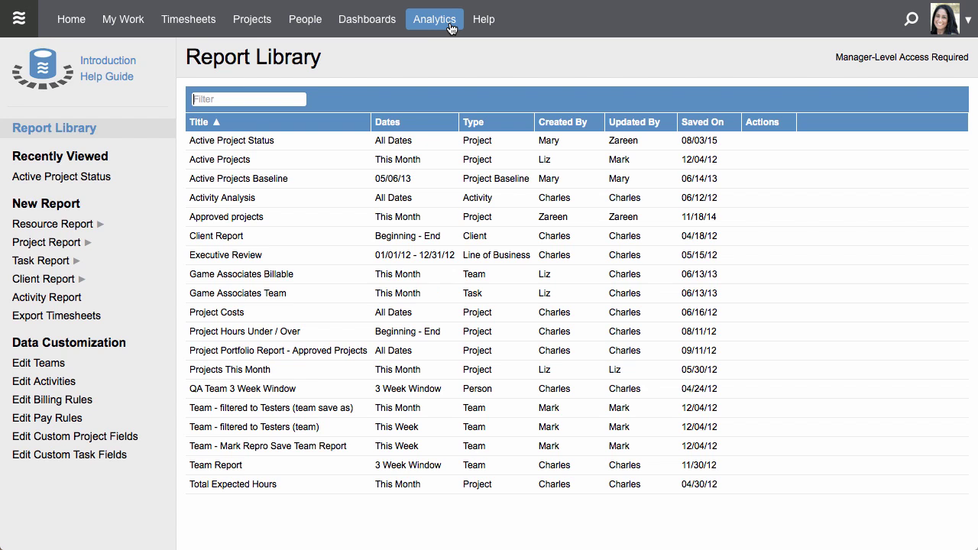
- Open the Active Project Status report charting 8 active projects and their hours
{"action": "left_click", "coordinate": [283, 142]}
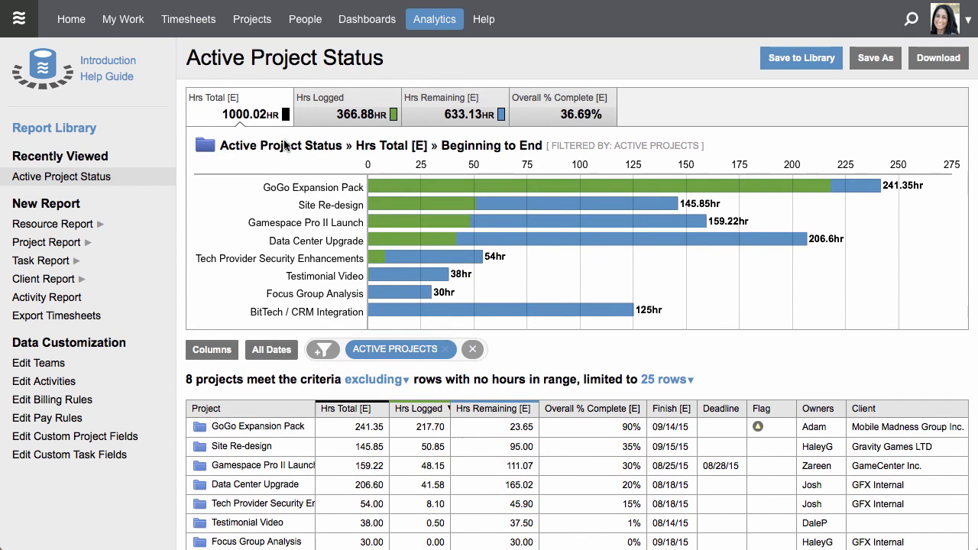